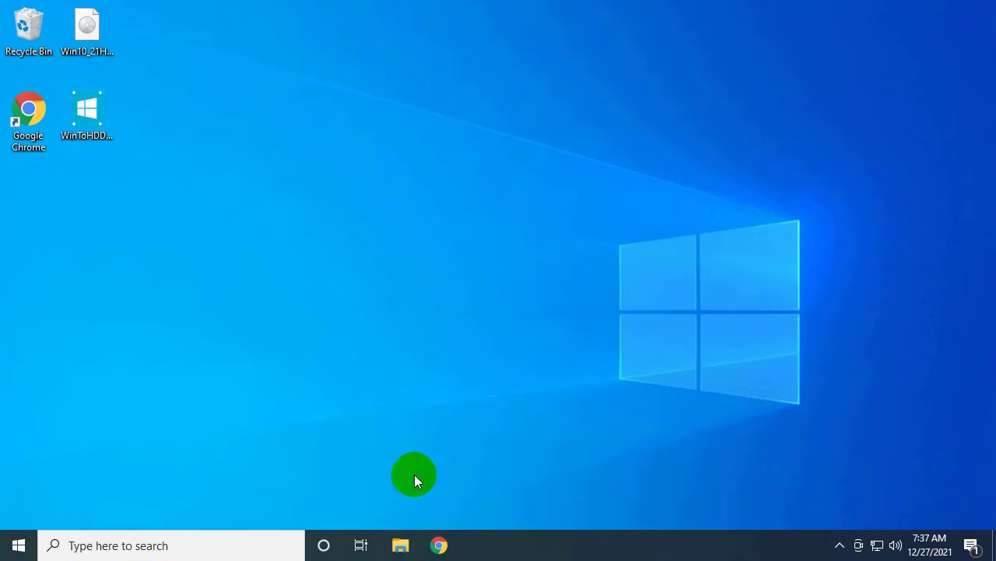
# Check This PC's properties to confirm a 32-bit OS on an x64 processor, then close Settings
pyautogui.click(400, 545)
pyautogui.rightClick(231, 299)
pyautogui.click(324, 504)
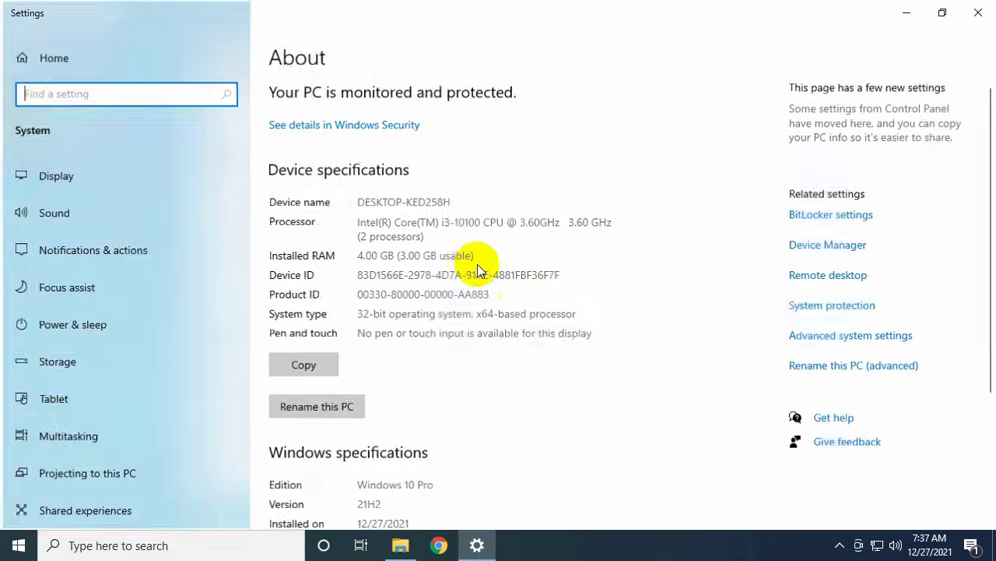
pyautogui.scroll(-3, 552, 320)
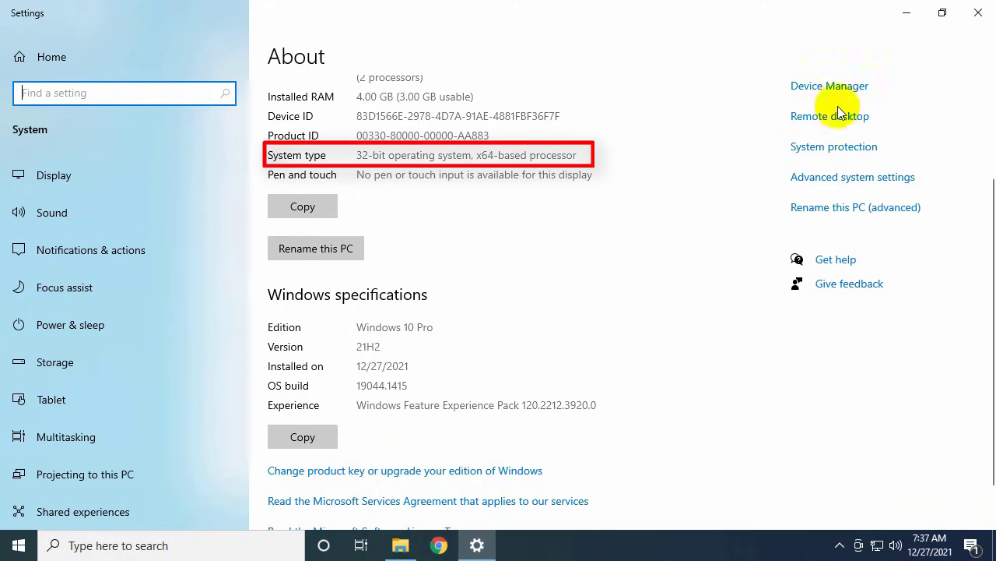
pyautogui.click(979, 13)
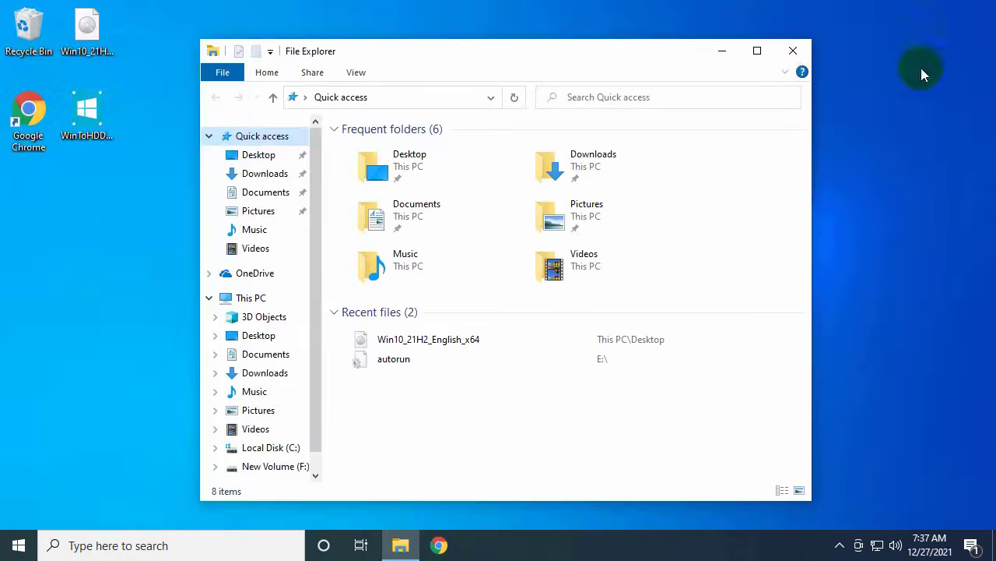
# Close File Explorer to return to the desktop with the WinToHDD installer
pyautogui.click(792, 52)
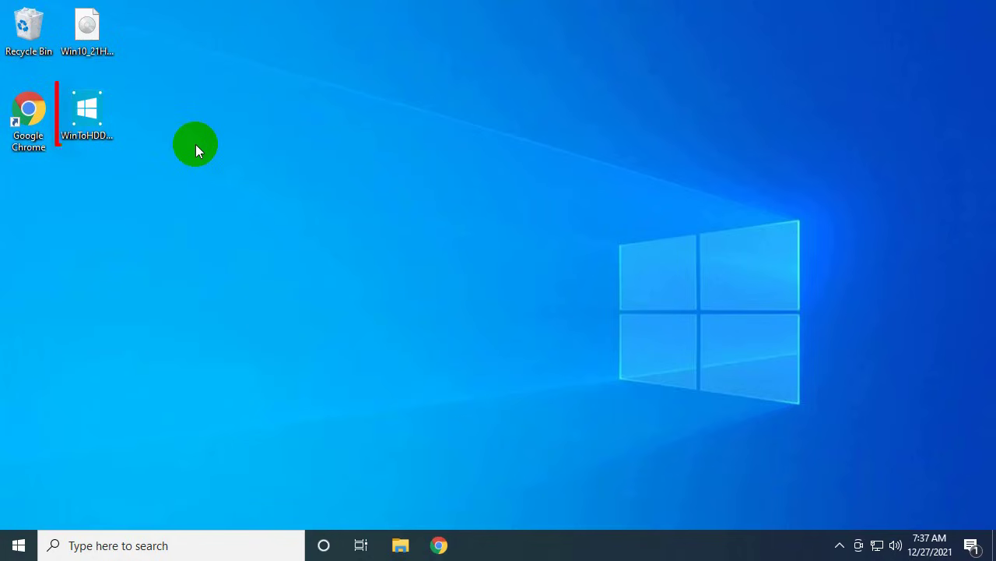
# Install WinToHDD 5.5 in English with the default Start Menu folder, then launch Hasleo WinToHDD
pyautogui.click(90, 122)
pyautogui.doubleClick(90, 122)
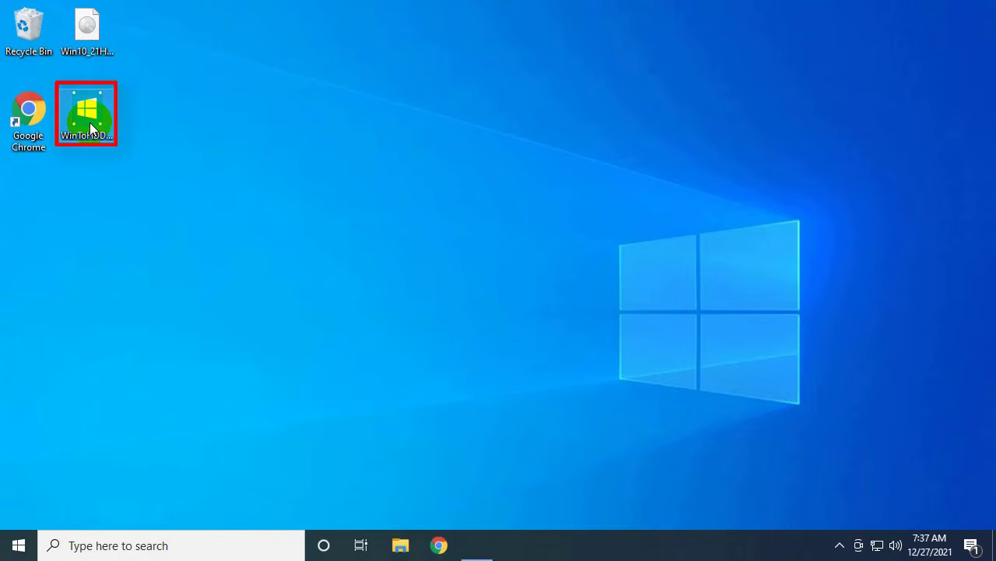
pyautogui.click(420, 382)
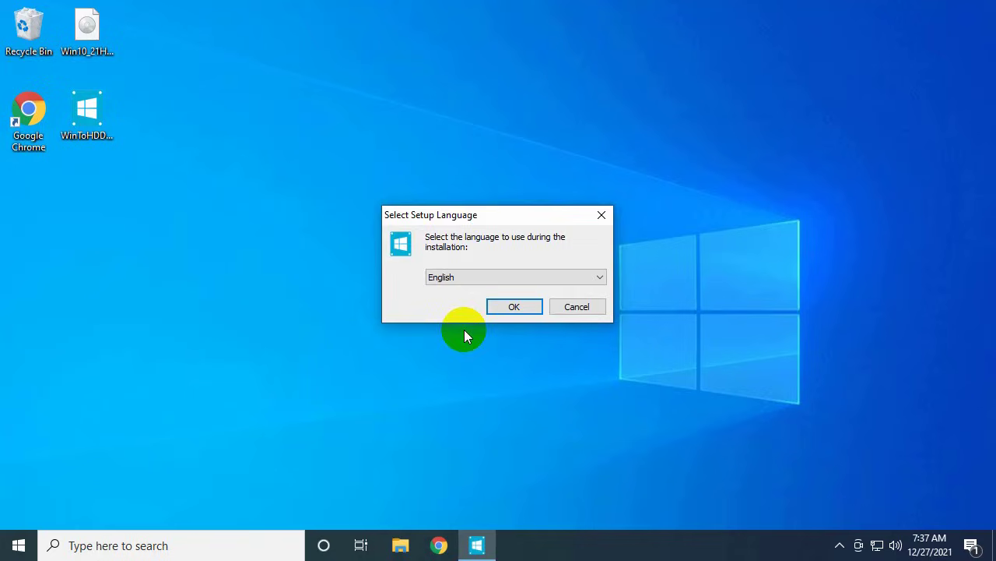
pyautogui.click(504, 305)
pyautogui.click(582, 397)
pyautogui.click(582, 397)
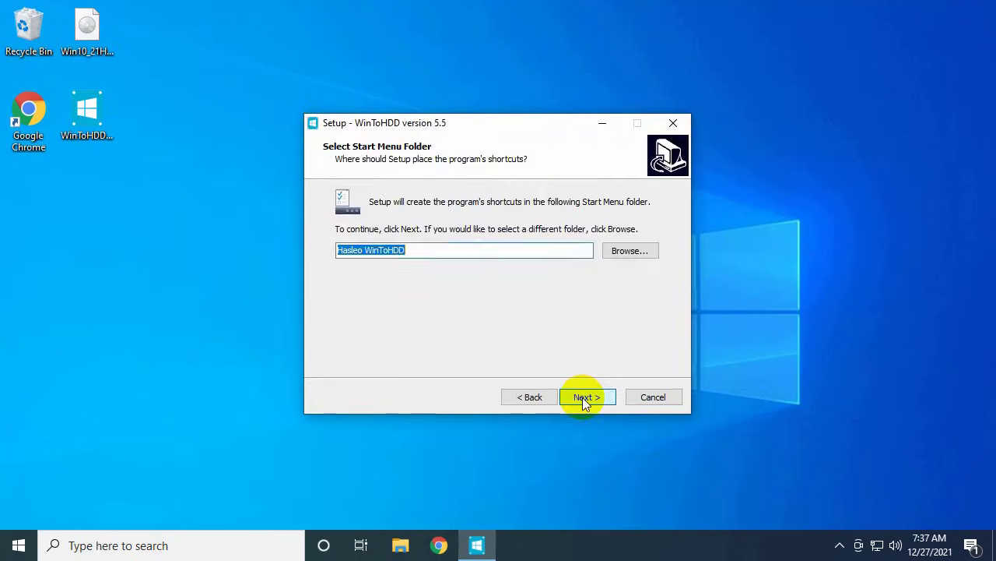
pyautogui.click(583, 397)
pyautogui.click(582, 397)
pyautogui.click(583, 397)
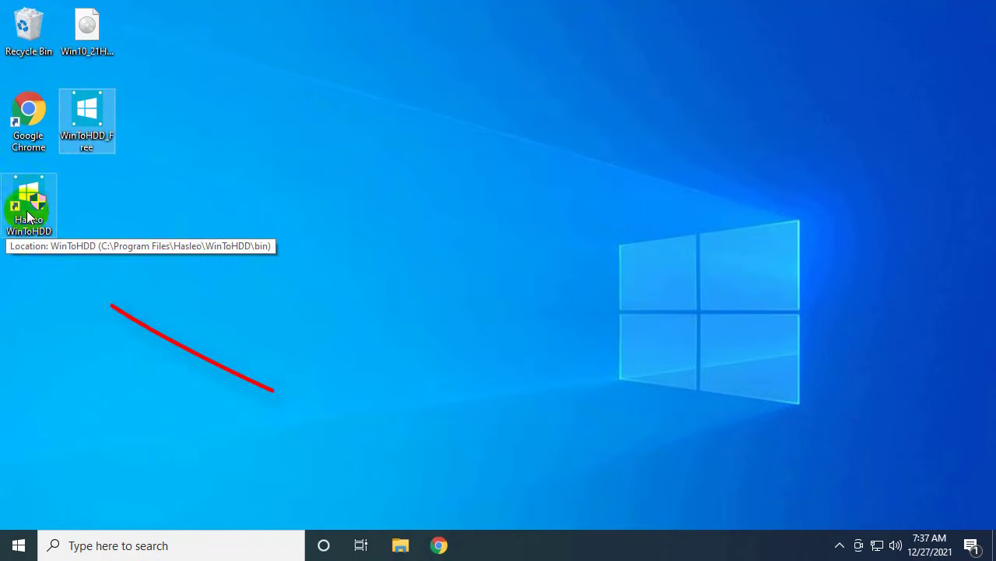
pyautogui.doubleClick(39, 212)
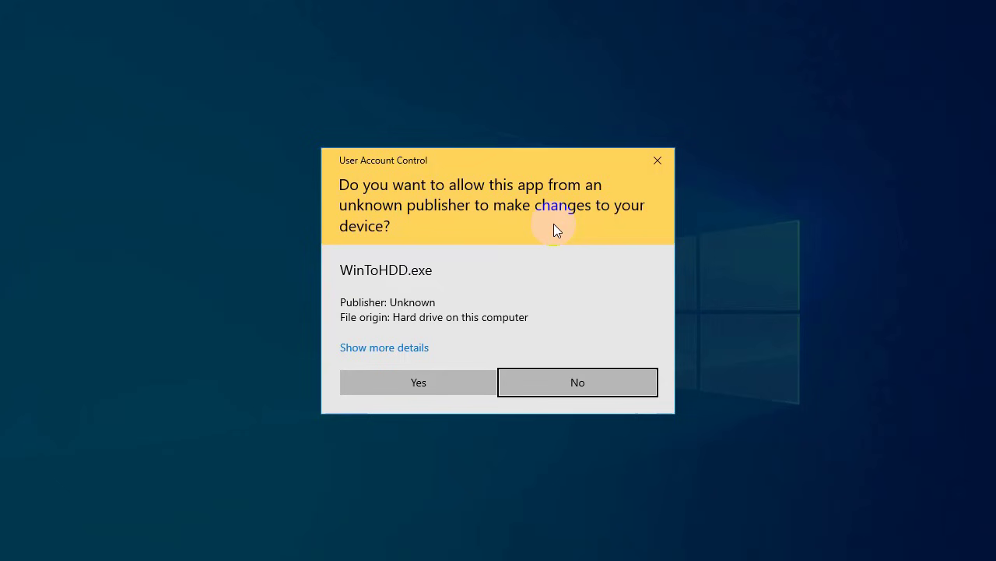
pyautogui.click(418, 382)
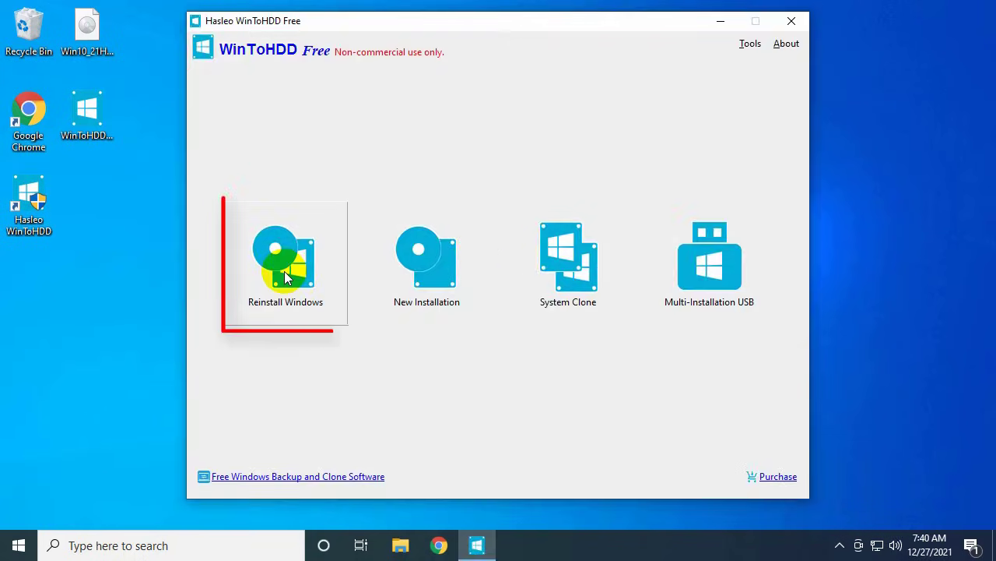
# Choose Reinstall Windows from F:\Win10_21H2_English_x64.iso and select the Windows 10 Pro edition
pyautogui.click(272, 269)
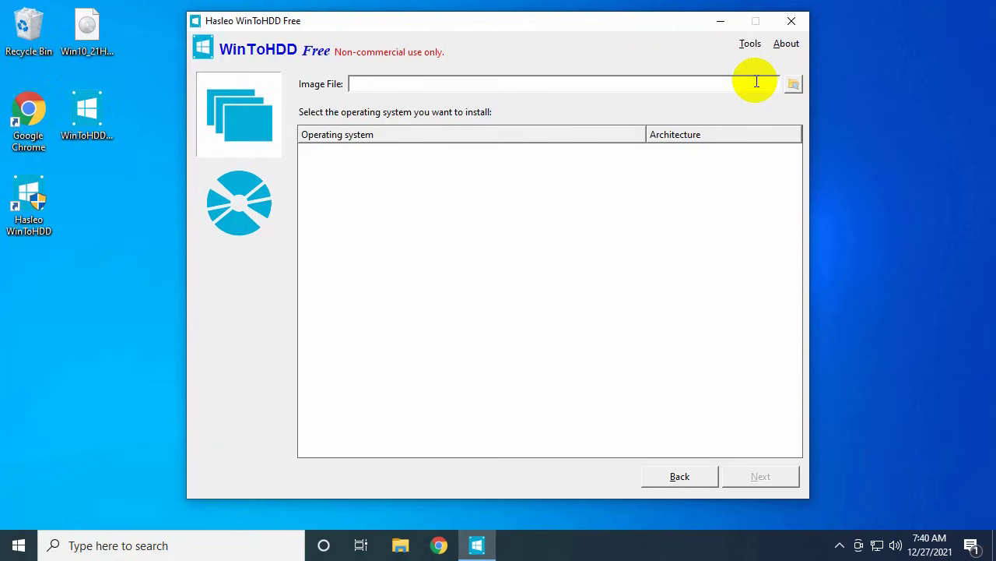
pyautogui.click(793, 85)
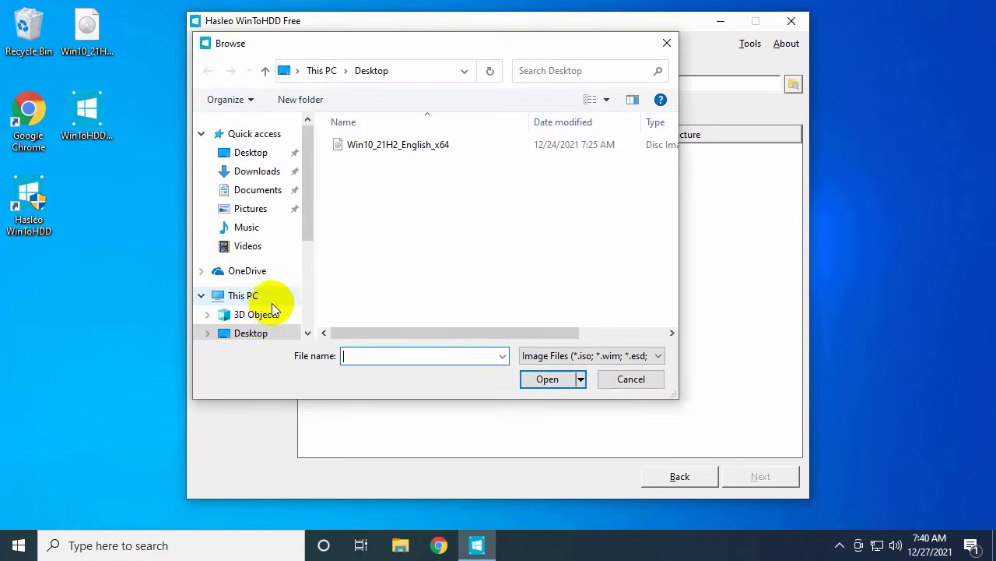
pyautogui.scroll(-1, 278, 292)
pyautogui.scroll(-3, 262, 304)
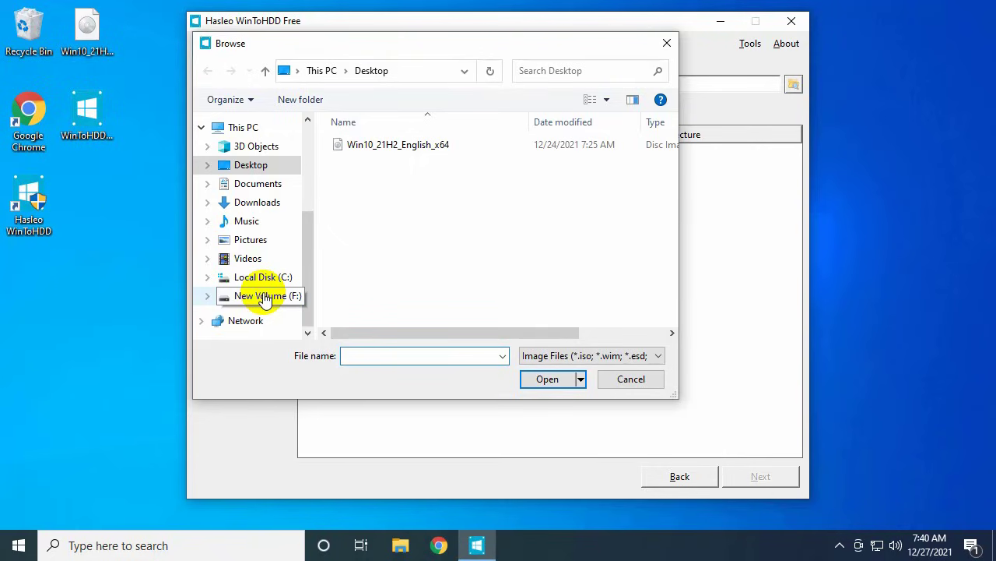
pyautogui.click(262, 297)
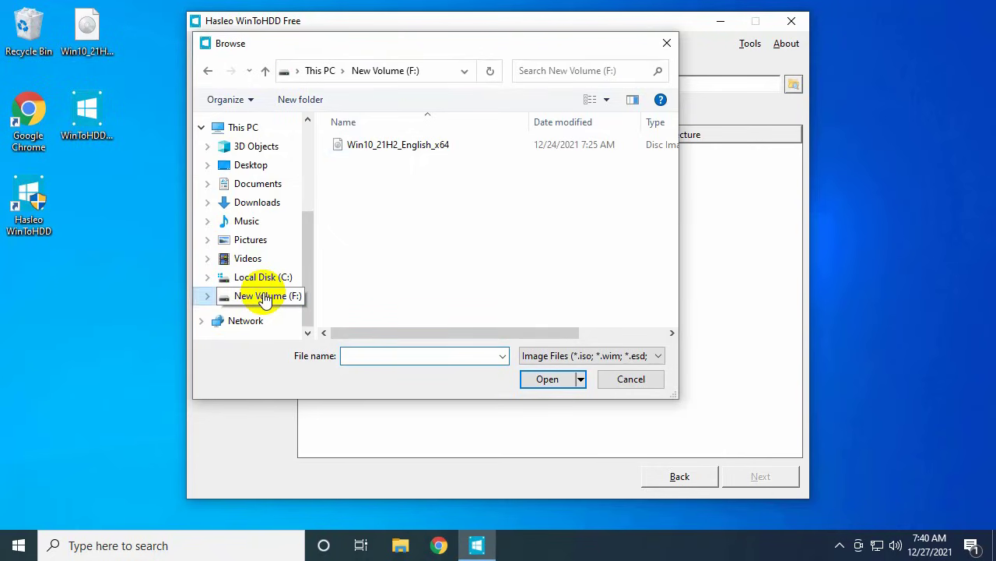
pyautogui.doubleClick(425, 145)
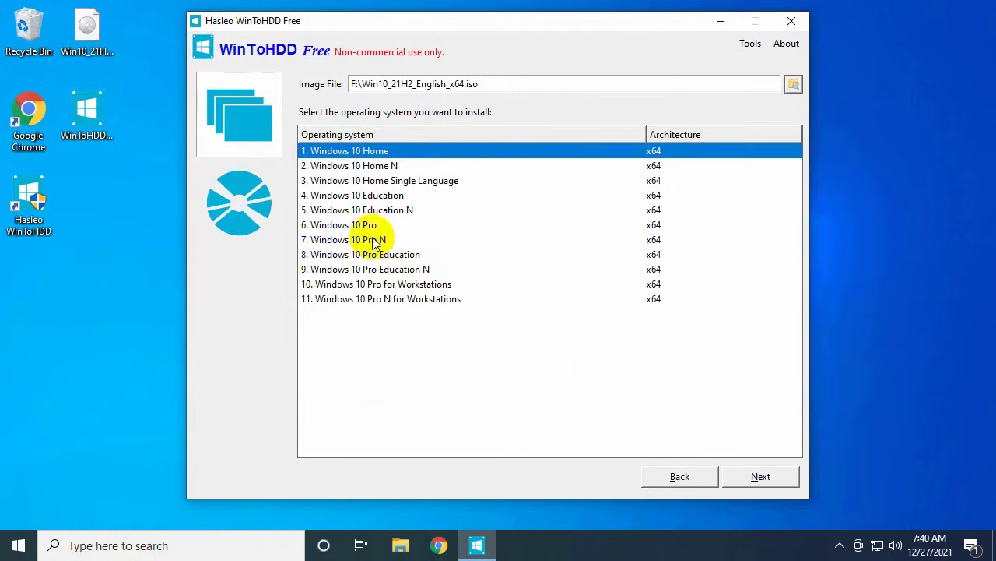
pyautogui.click(348, 227)
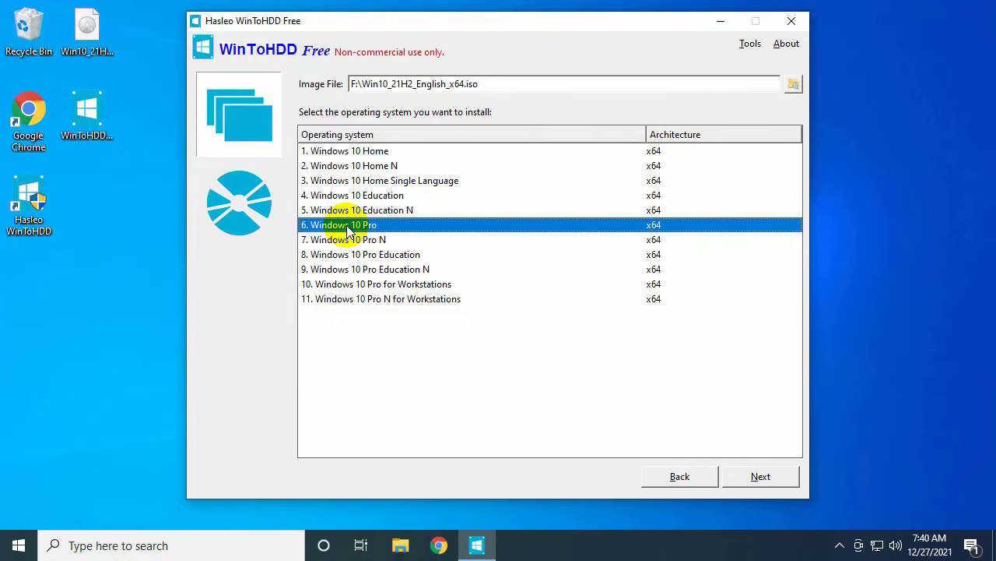
# Keep C: as system and boot partition, then approve WinPE creation, data loss and reboot
pyautogui.click(741, 472)
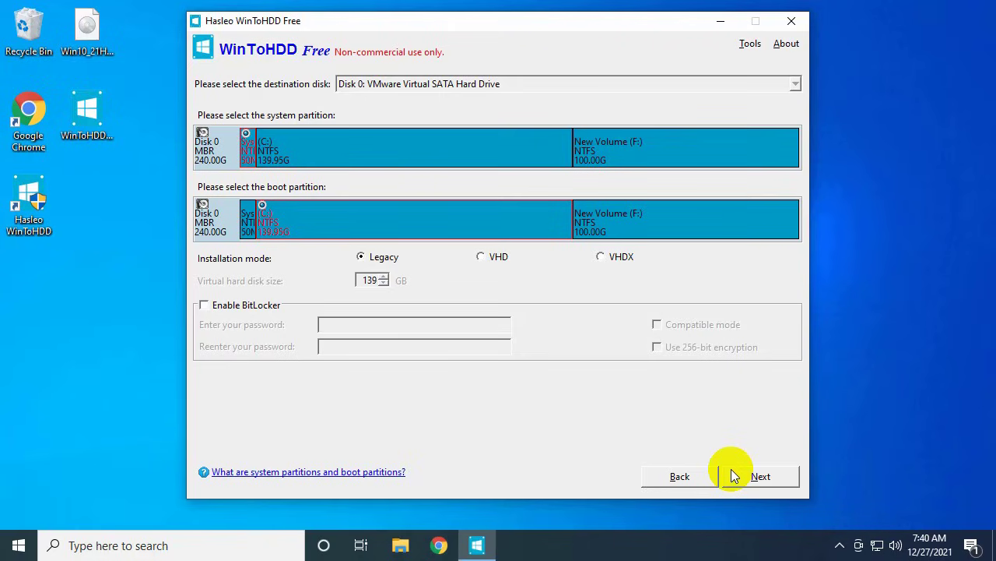
pyautogui.click(751, 476)
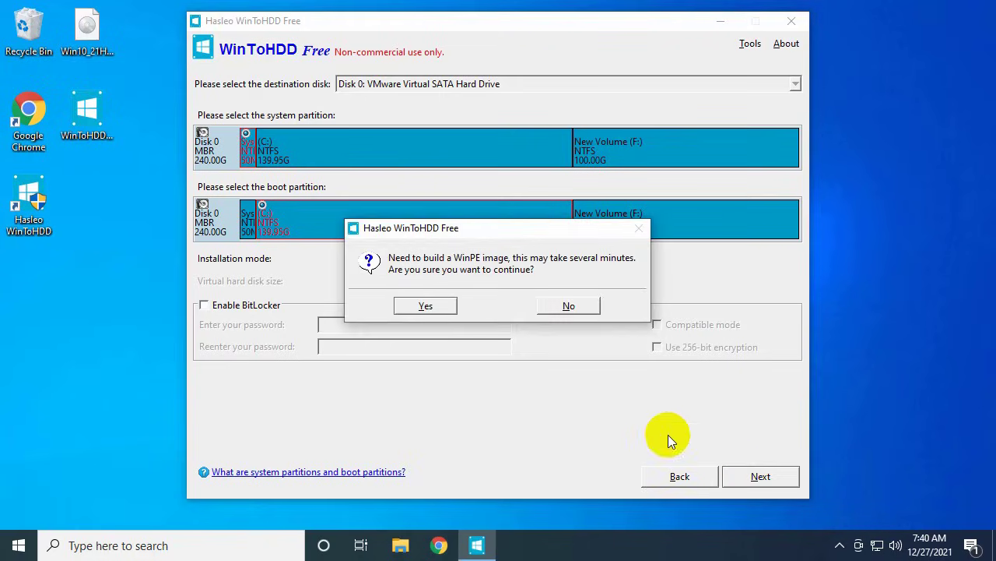
pyautogui.click(428, 306)
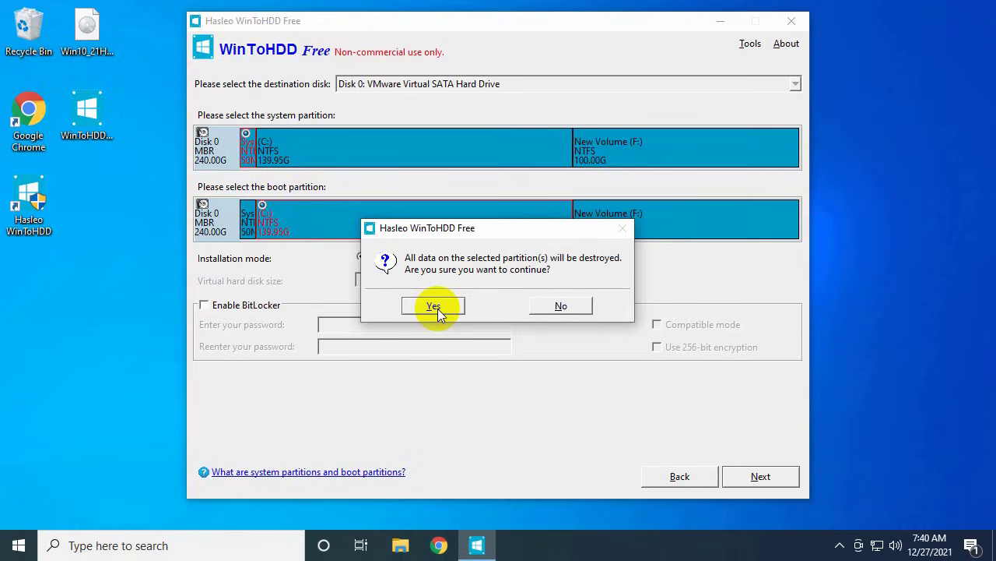
pyautogui.click(436, 306)
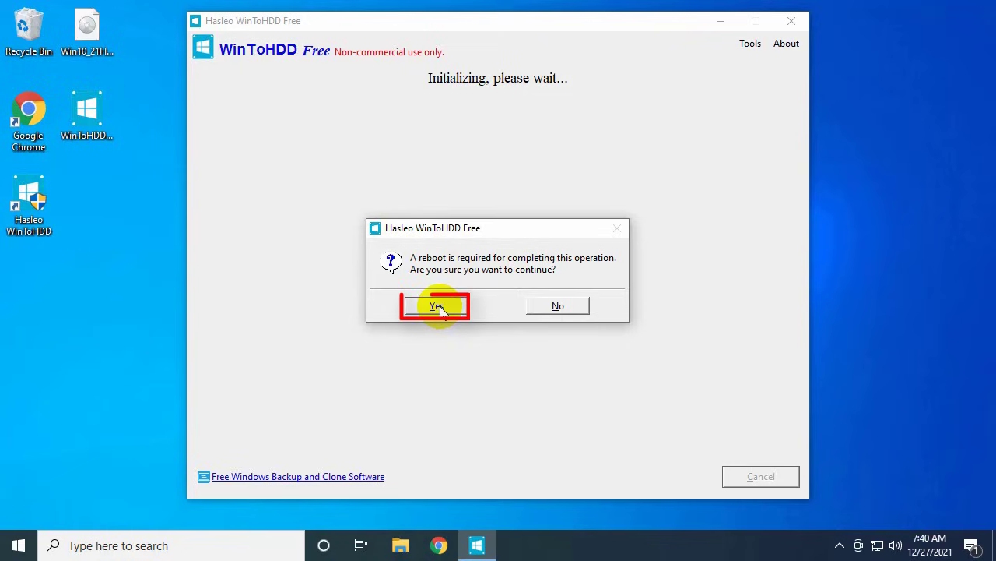
pyautogui.click(437, 306)
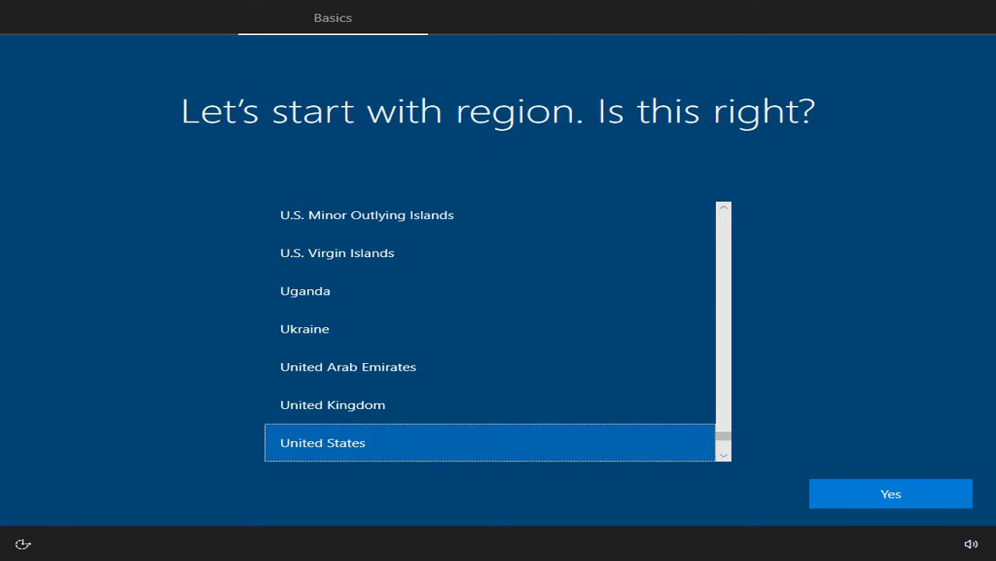
# Confirm United States region and US keyboard, skip a second layout, and accept the license
pyautogui.click(866, 496)
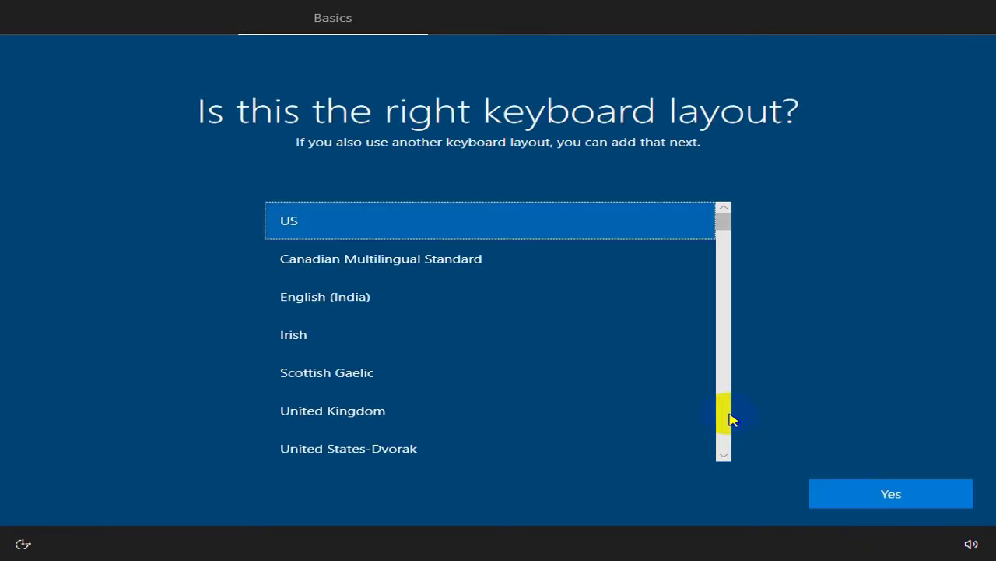
pyautogui.click(883, 493)
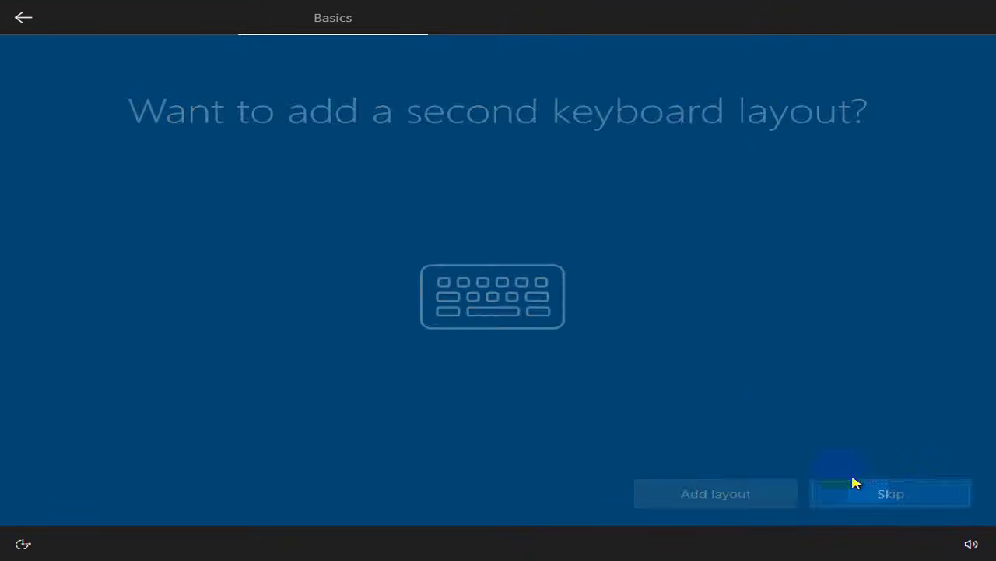
pyautogui.click(883, 494)
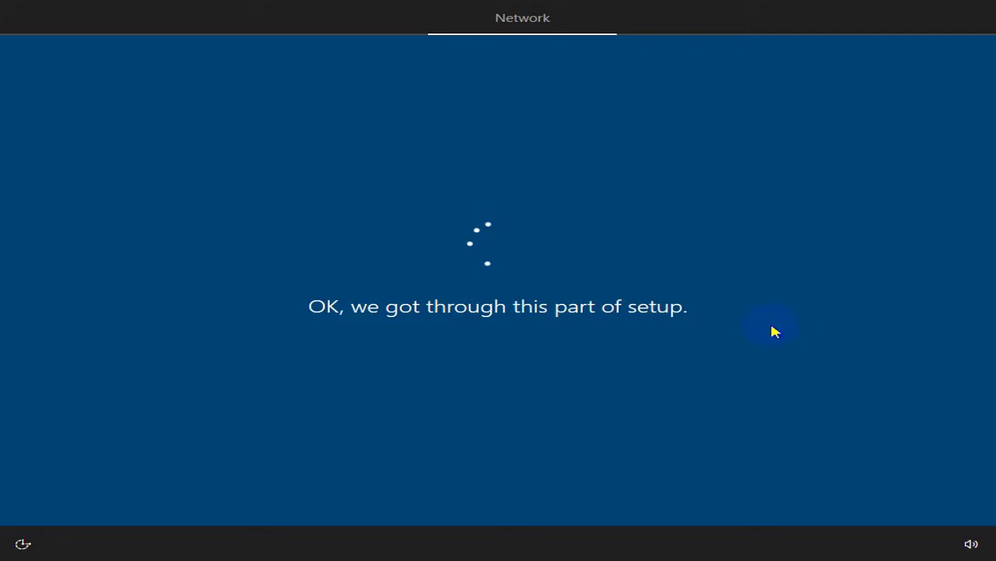
pyautogui.click(854, 498)
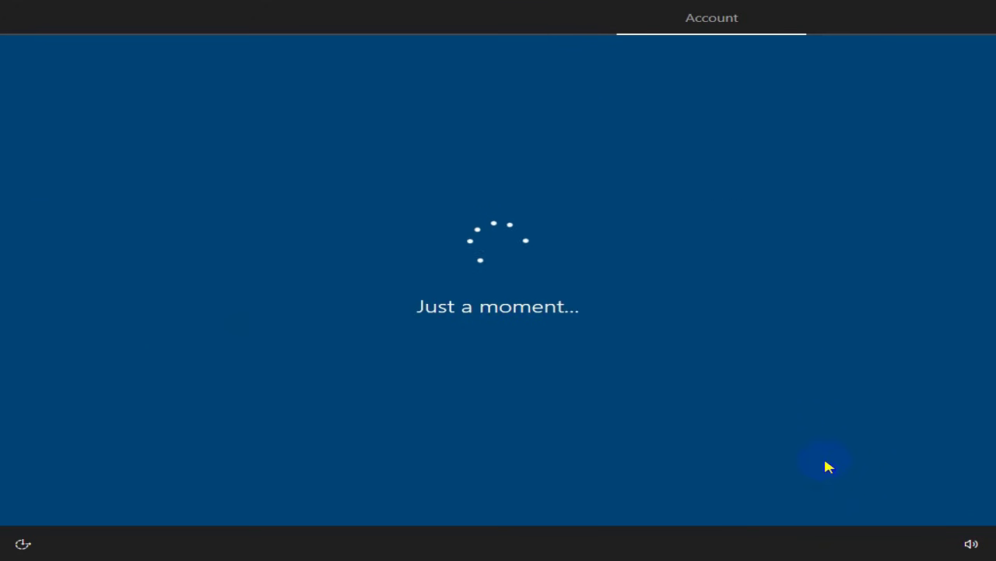
# Choose personal use setup and switch to an offline account
pyautogui.click(605, 228)
pyautogui.click(856, 501)
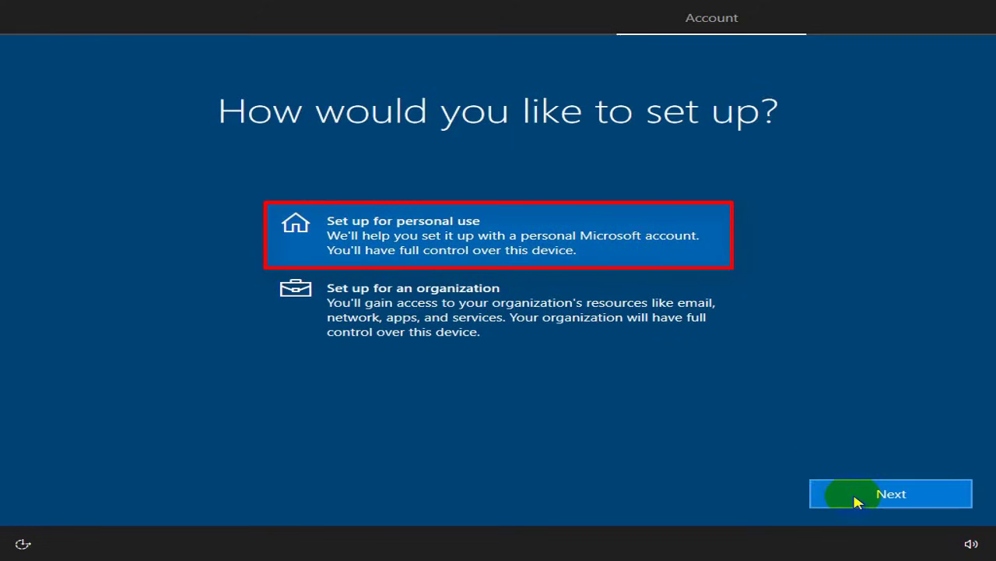
pyautogui.click(882, 501)
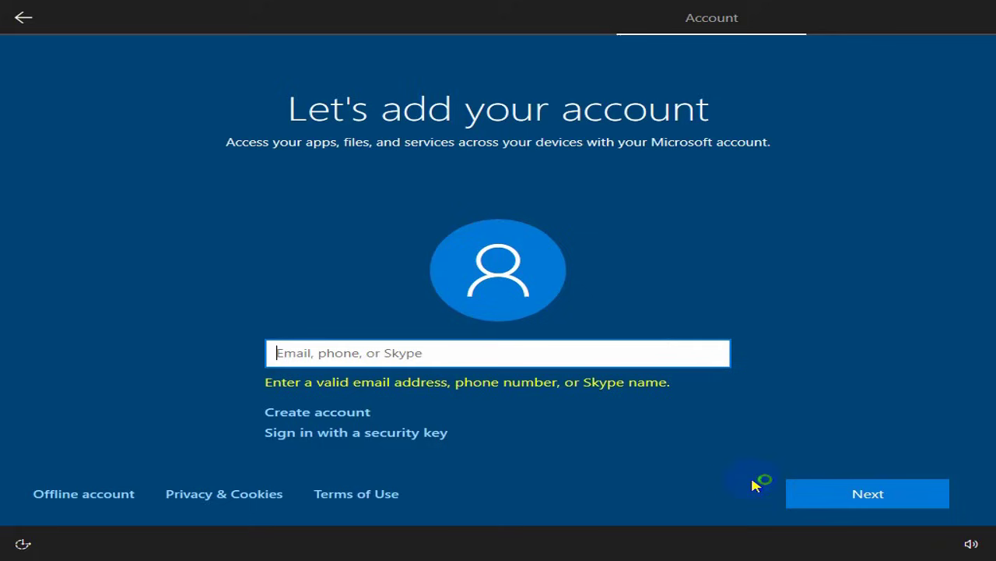
pyautogui.click(117, 500)
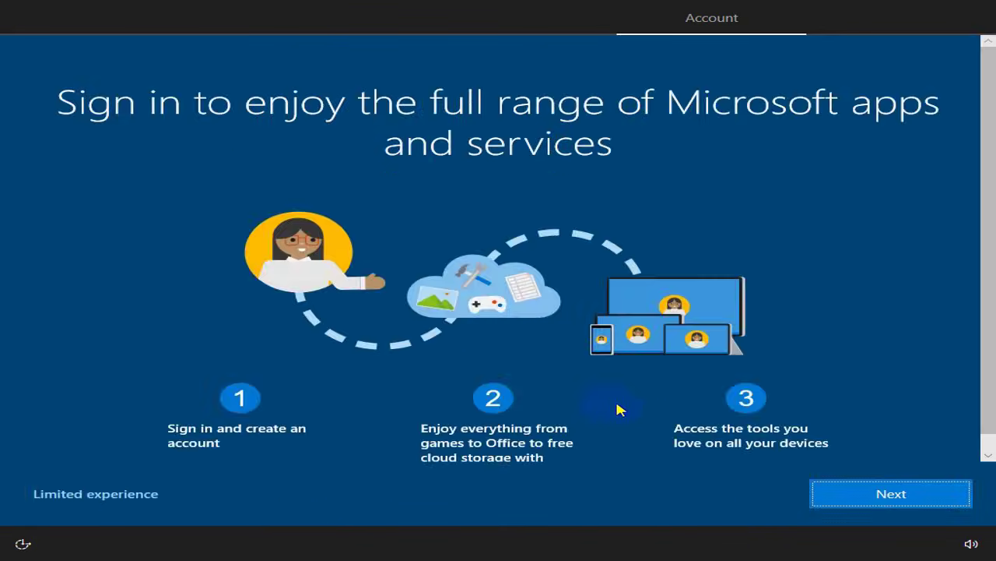
# Opt for limited experience and name the local account 'TD PC'
pyautogui.click(121, 497)
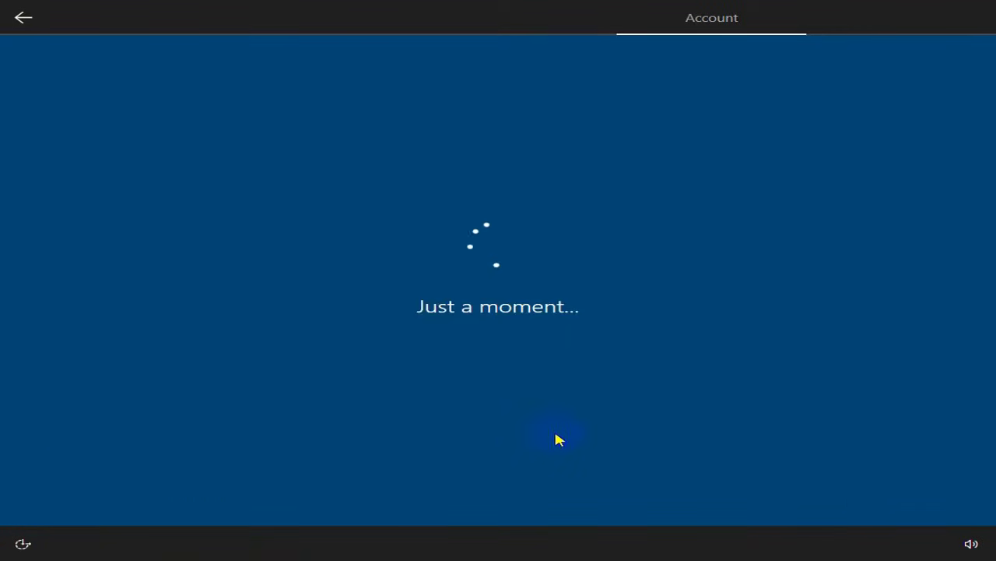
pyautogui.click(519, 363)
pyautogui.write('TD PC')
pyautogui.click(883, 494)
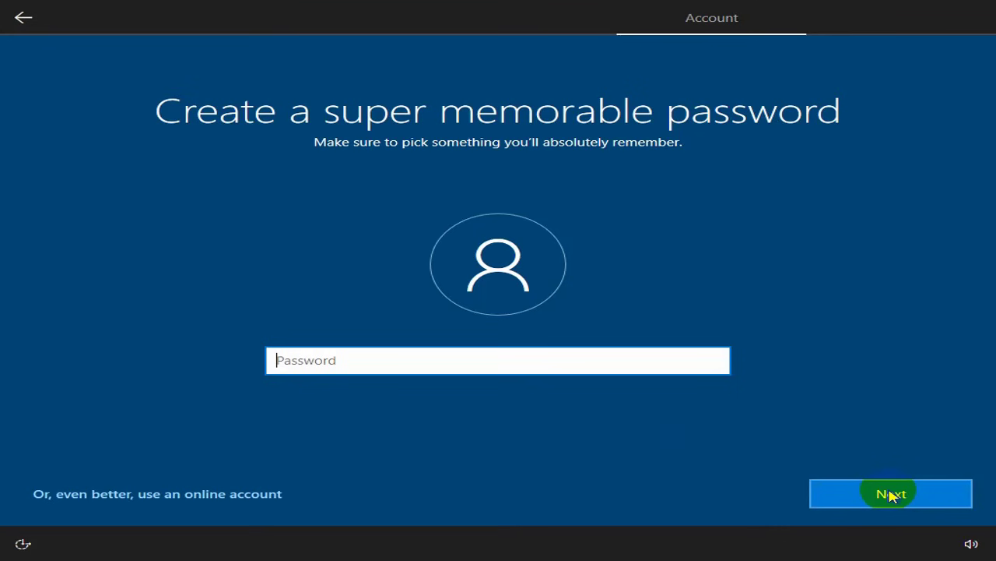
# Leave the password empty and accept the privacy and Cortana settings
pyautogui.click(891, 495)
pyautogui.click(883, 494)
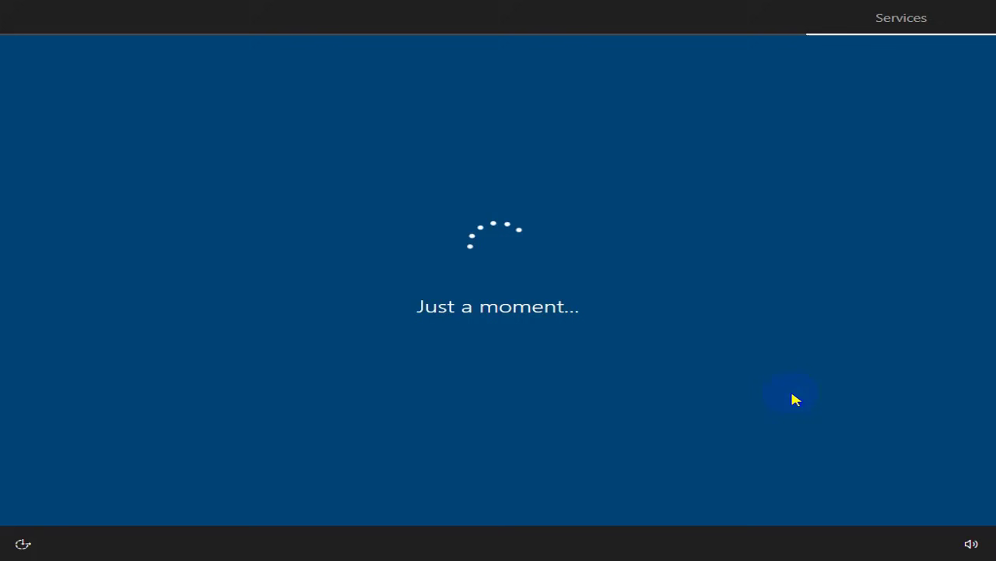
pyautogui.click(827, 492)
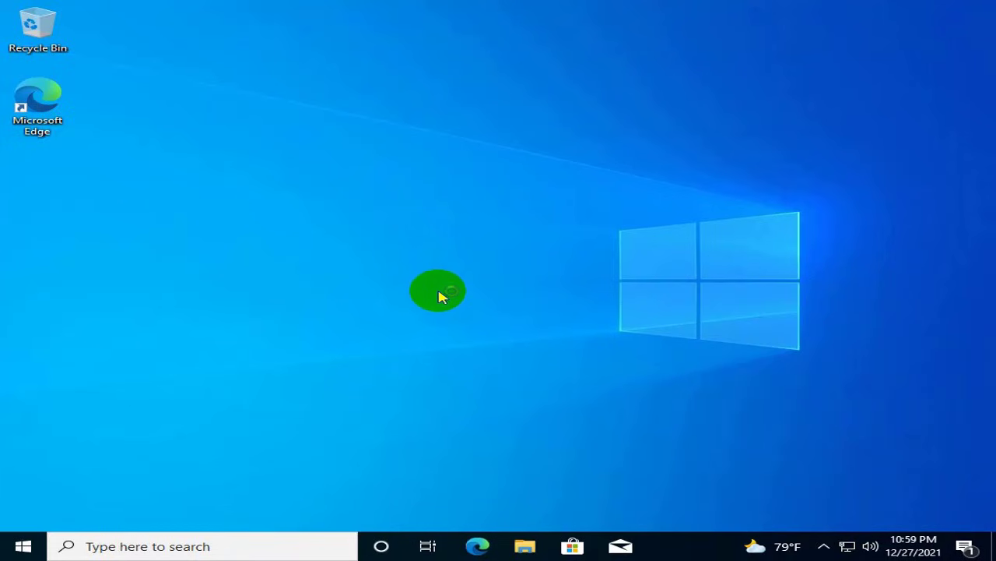
pyautogui.click(525, 545)
pyautogui.rightClick(179, 296)
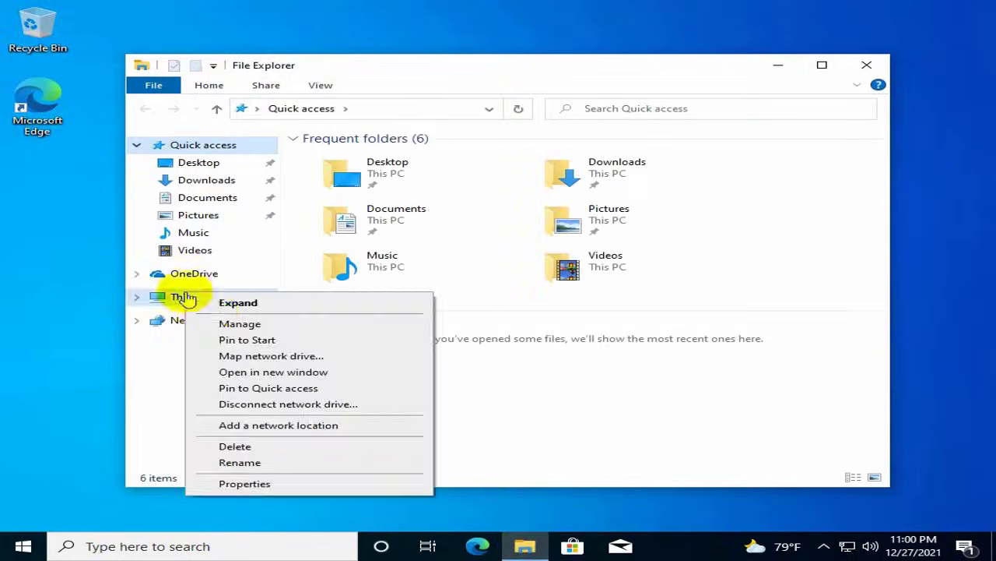
pyautogui.click(241, 480)
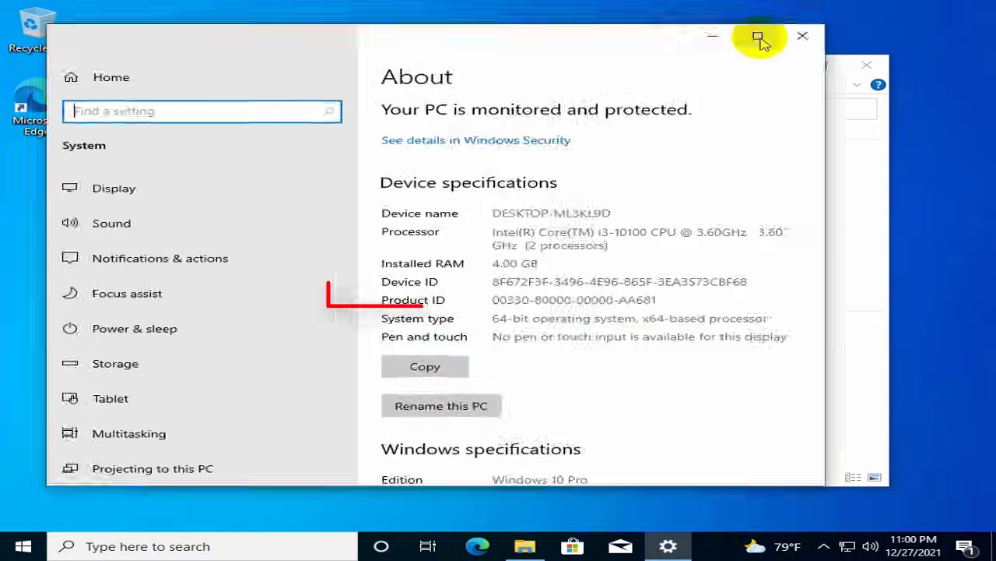
pyautogui.click(760, 38)
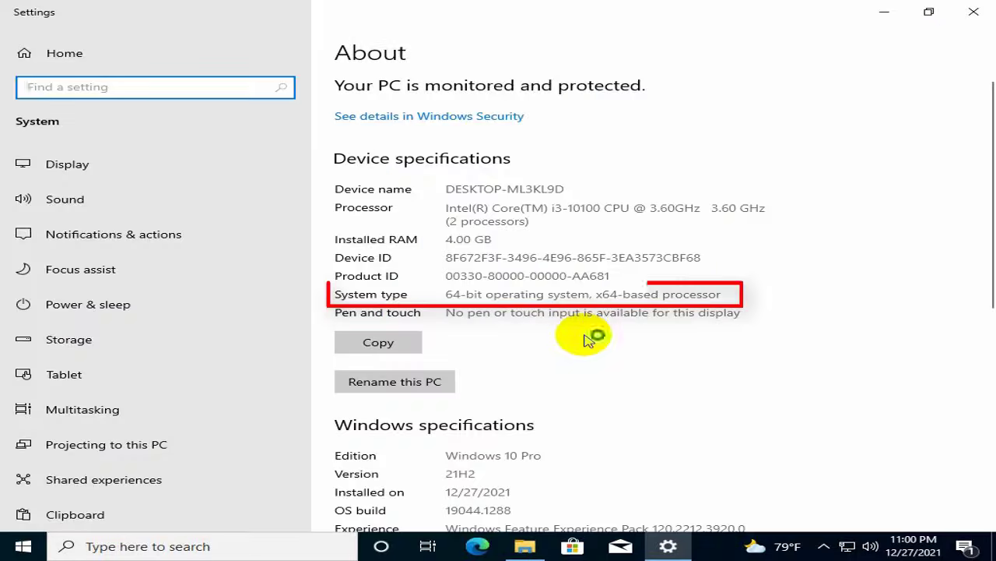
pyautogui.click(974, 11)
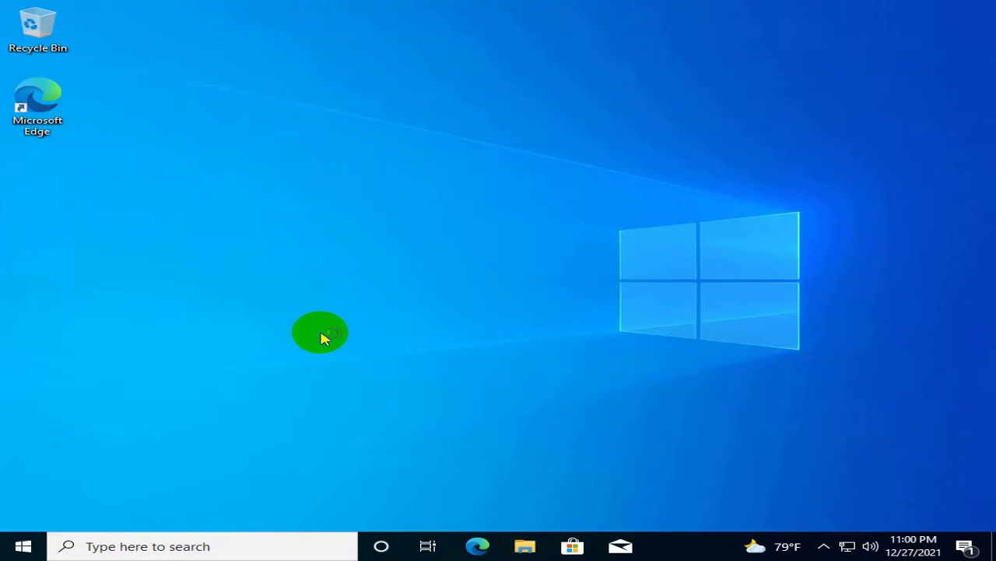
# In Update & Security, check for updates to get KB5008212 pending restart, then close Settings
pyautogui.click(23, 544)
pyautogui.click(26, 480)
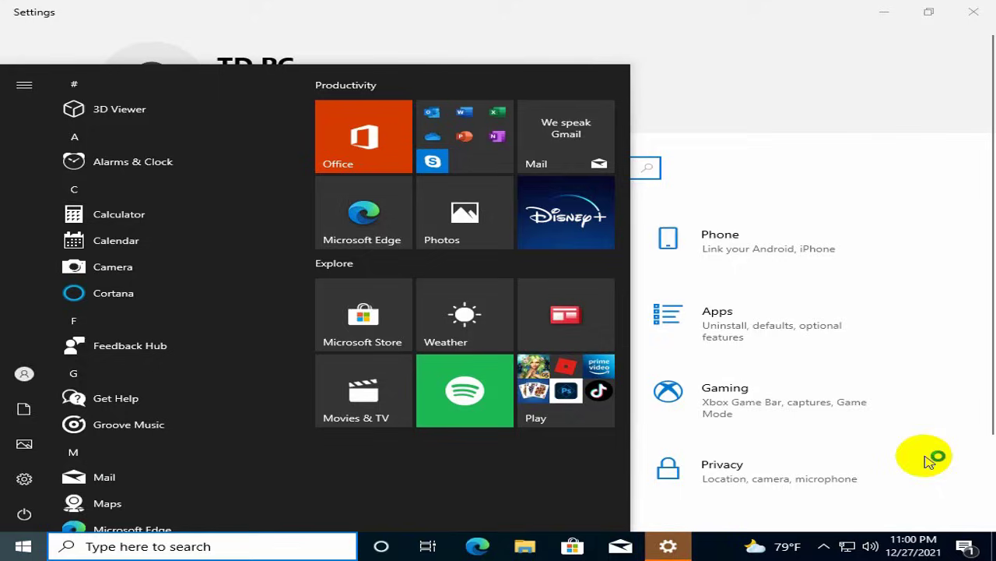
pyautogui.scroll(-1, 658, 404)
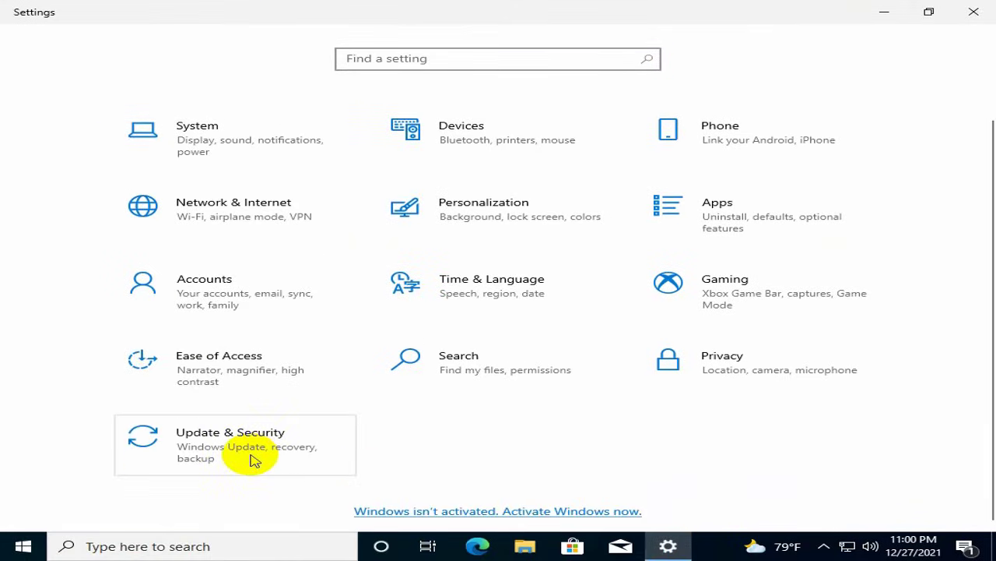
pyautogui.click(251, 459)
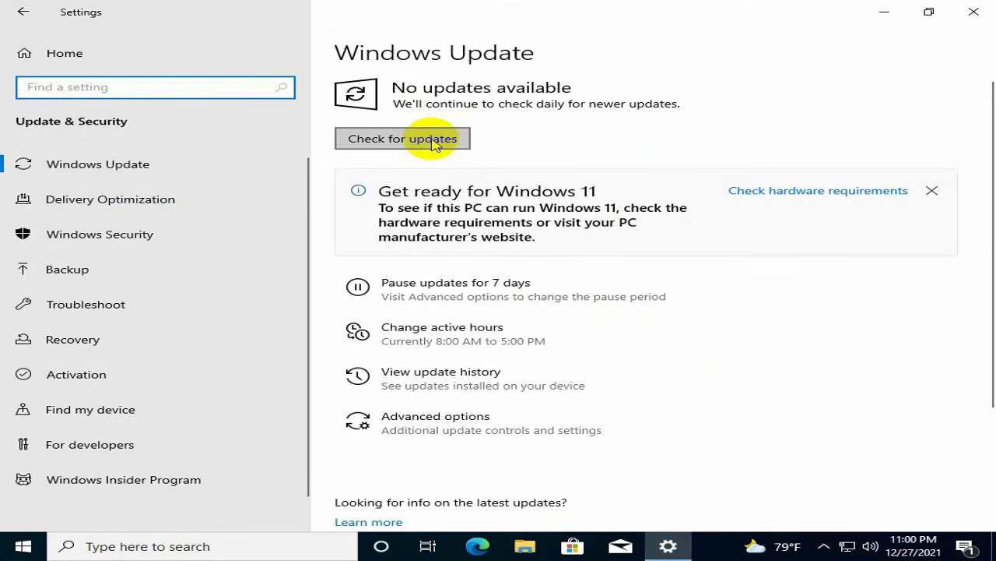
pyautogui.click(433, 141)
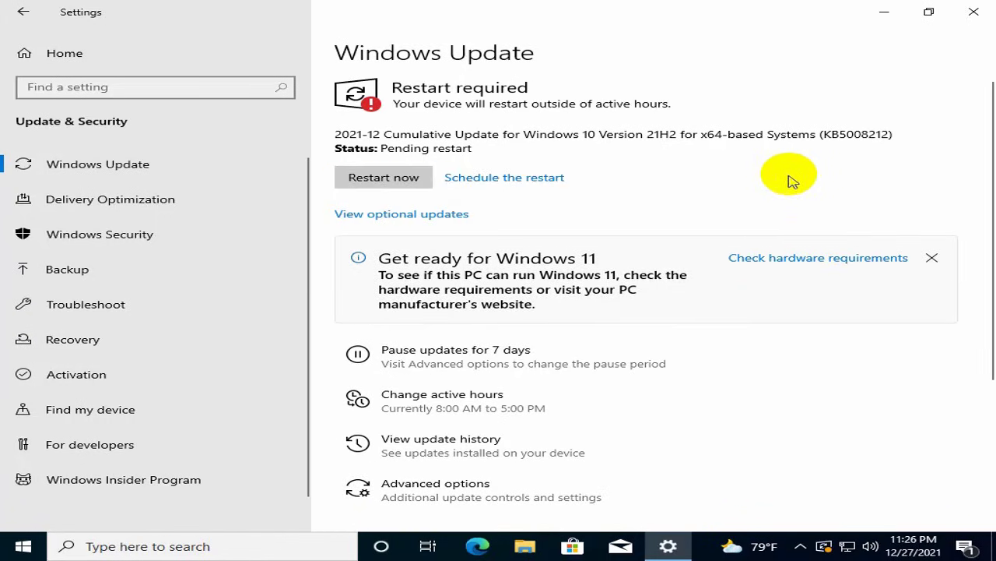
pyautogui.click(973, 16)
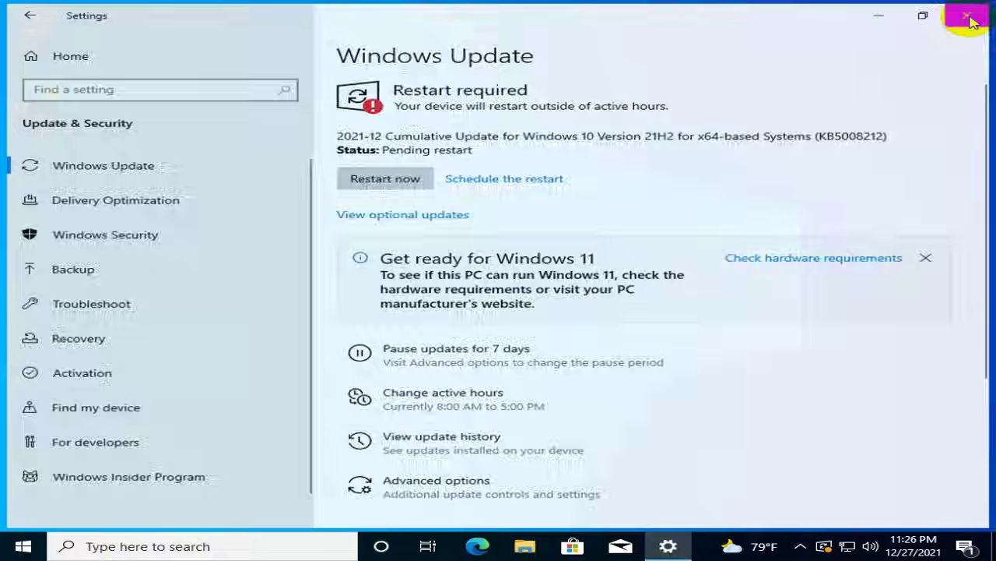